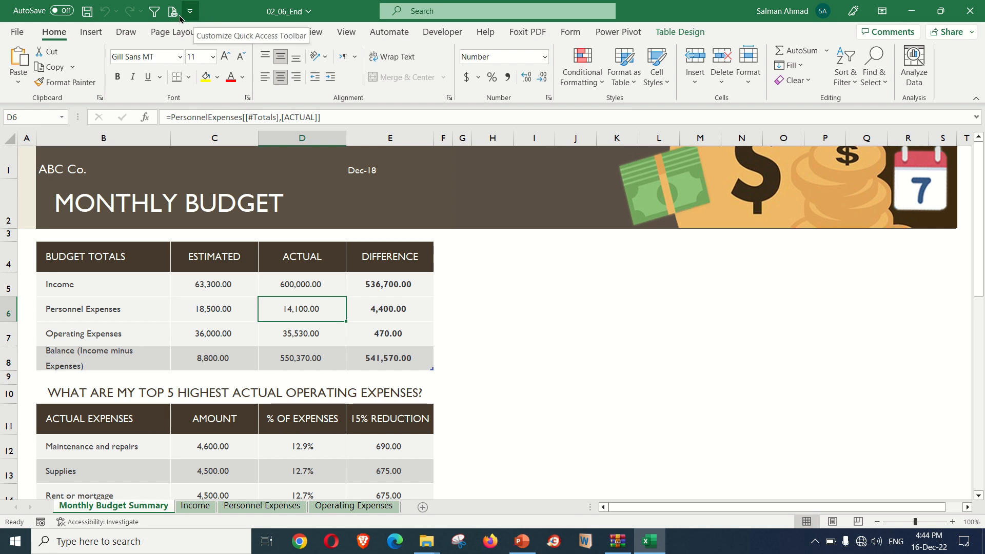
- Add the Camera command from Commands Not in the Ribbon to the Quick Access Toolbar for all documents
right_click(117, 14)
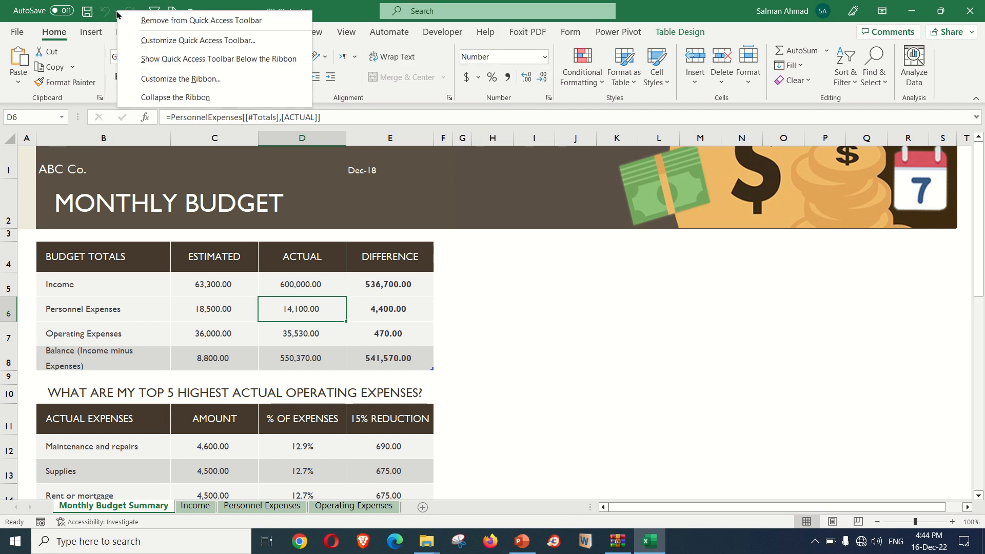
click(135, 41)
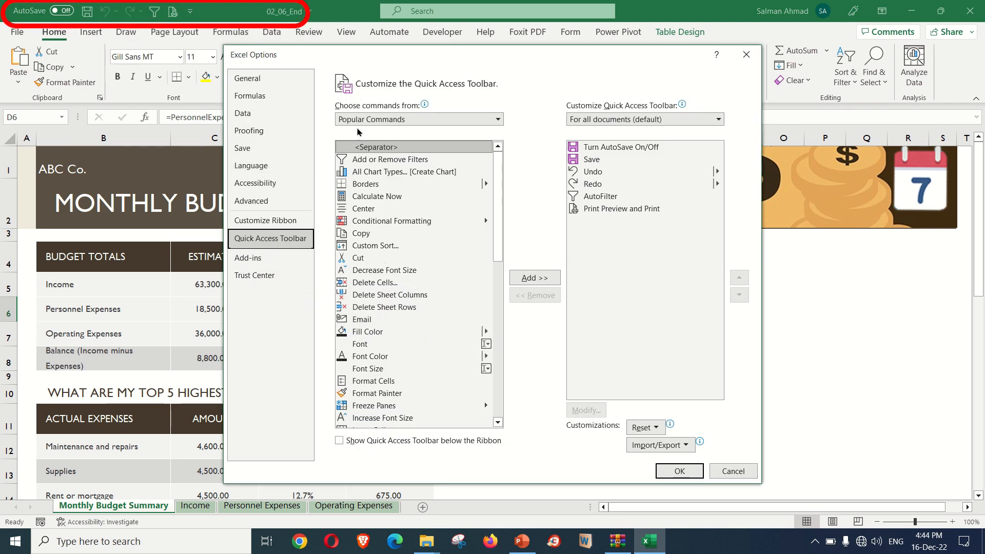
mouse_move(398, 107)
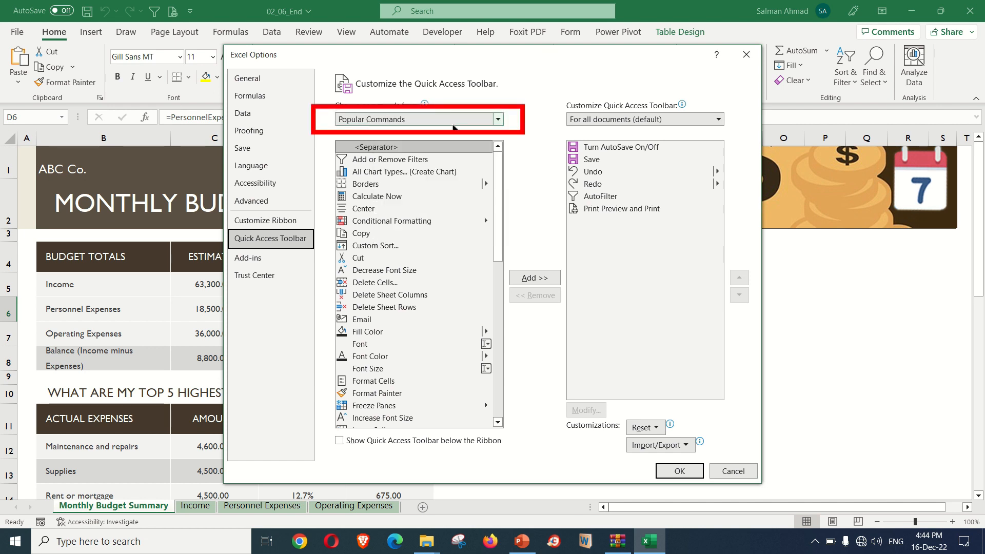
click(497, 119)
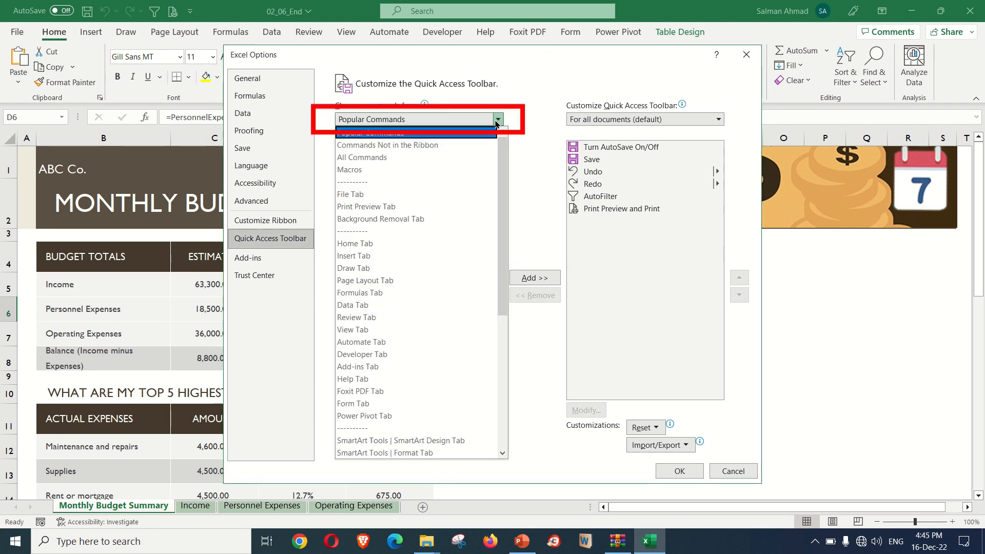
click(424, 146)
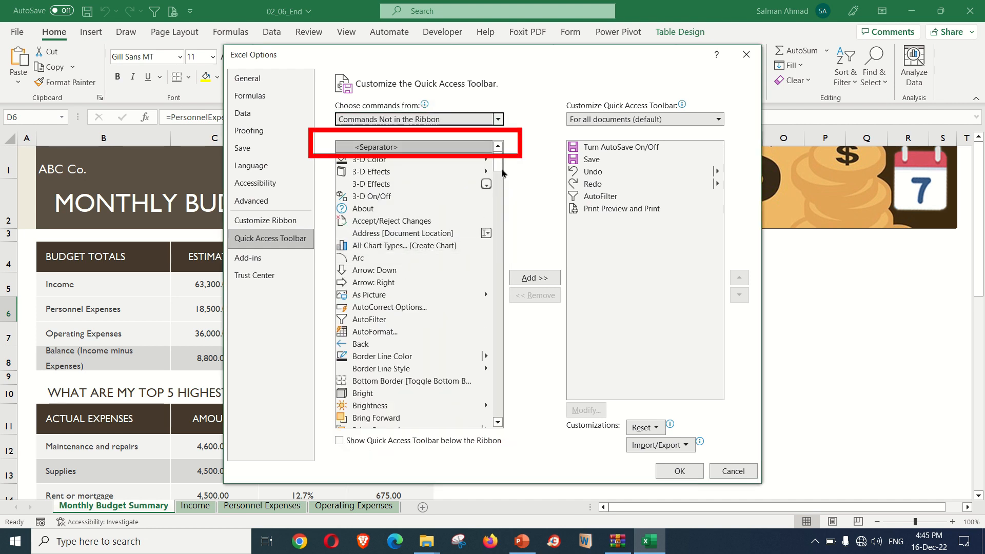
drag(501, 168, 502, 193)
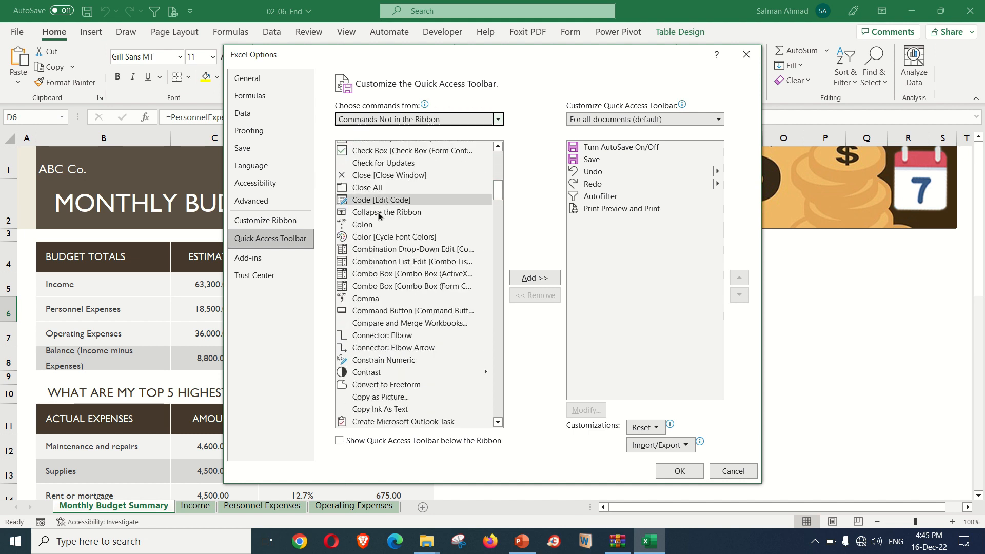
mouse_move(496, 196)
mouse_down()
mouse_move(497, 222)
mouse_move(496, 187)
mouse_up()
click(382, 252)
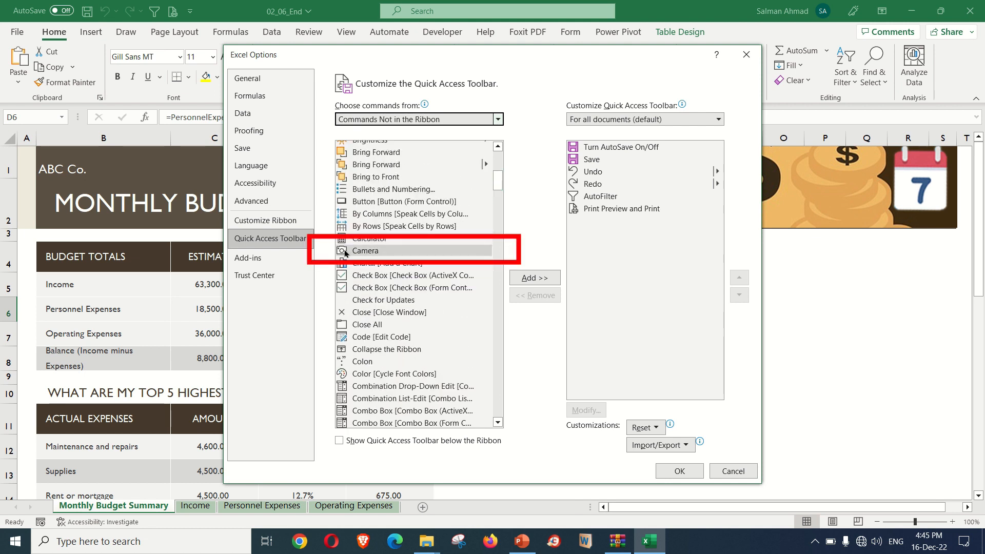
click(524, 279)
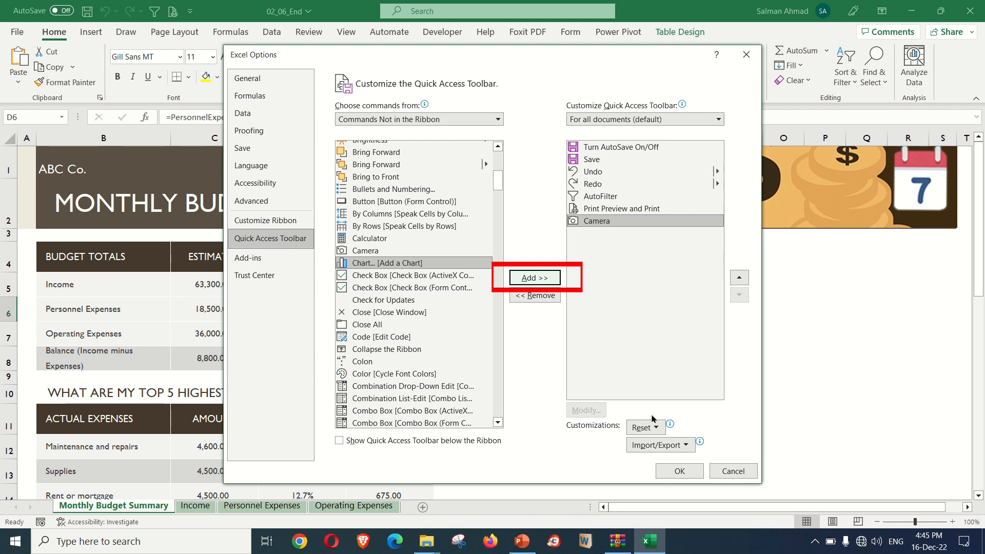
click(676, 472)
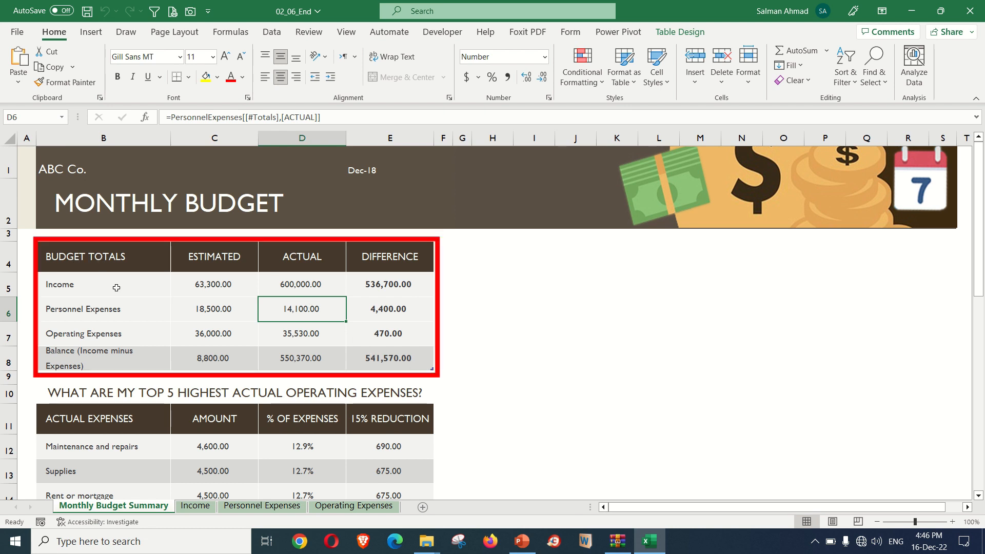
- Capture the Budget Totals table B4:E8 with the Camera tool and place the linked picture beside it, starting around column H
drag(94, 264, 299, 307)
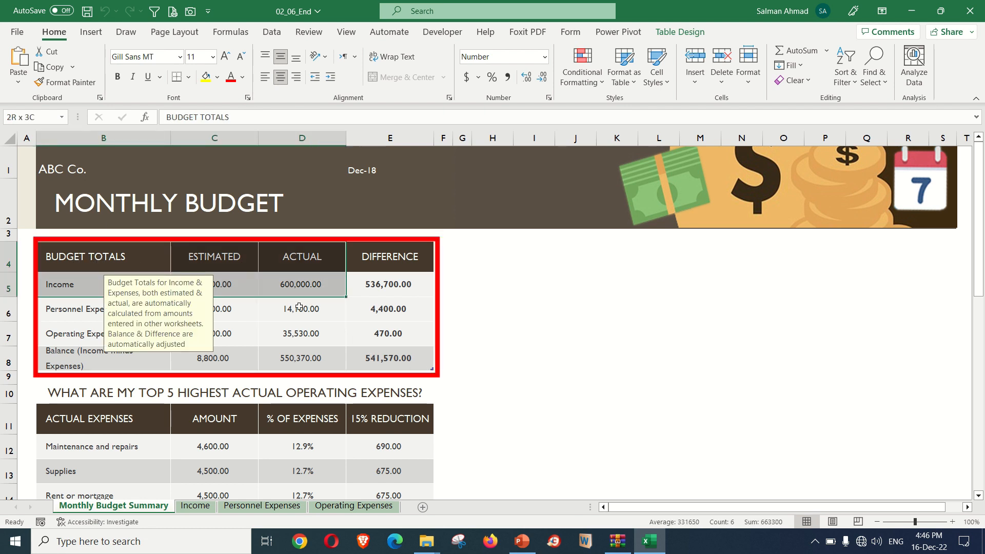
key(ctrl+a)
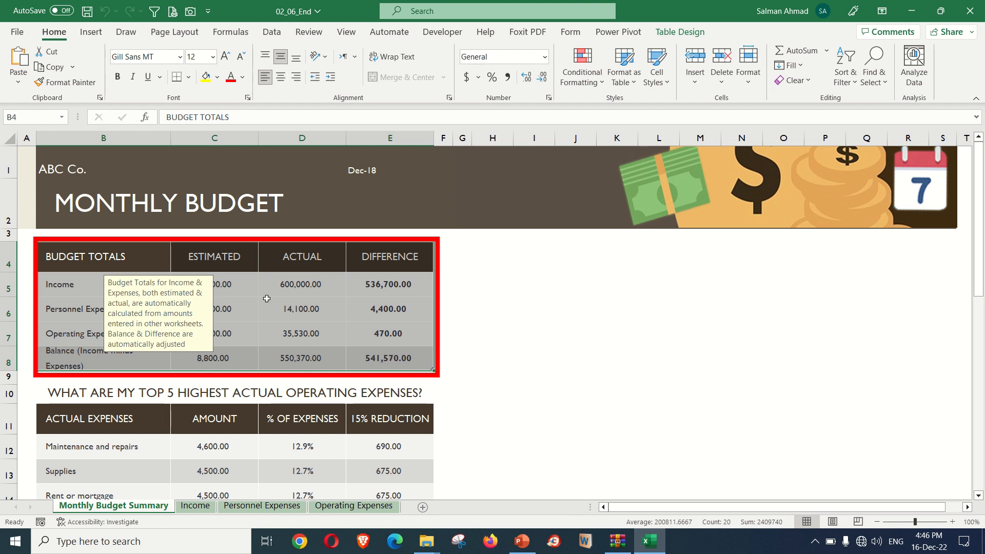
click(189, 11)
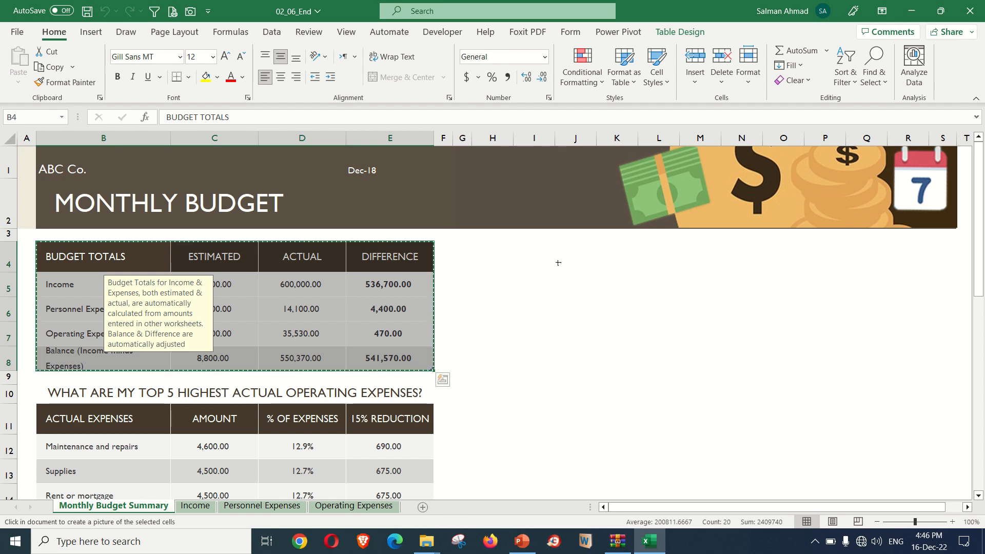
click(556, 272)
drag(649, 285, 599, 281)
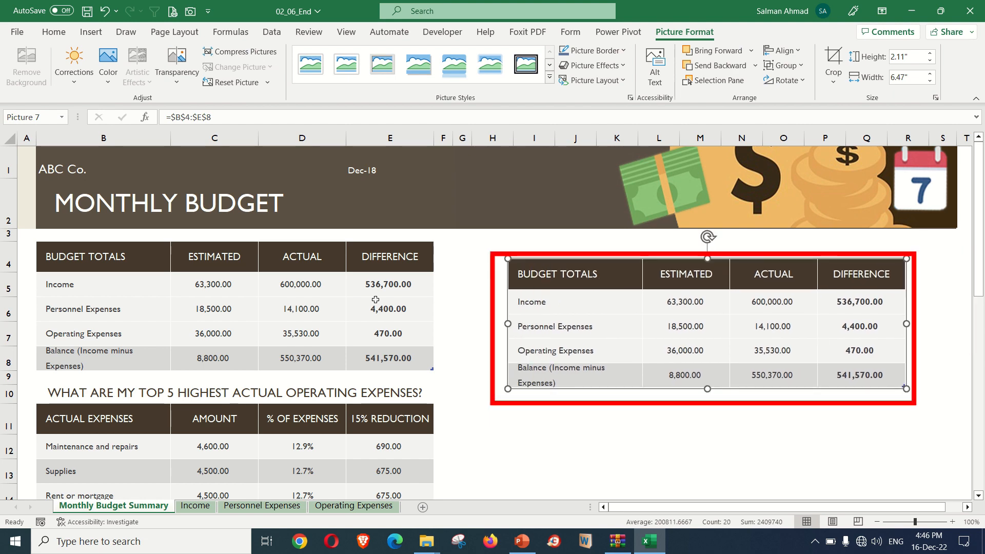
- Go to the source range of the Budget Totals picture and reselect the picture
double_click(601, 342)
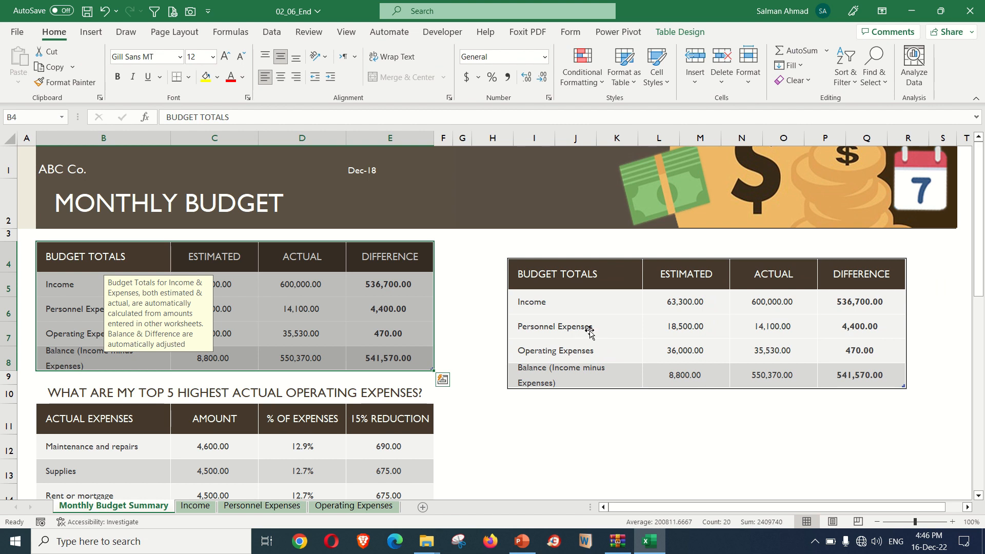
click(580, 431)
click(562, 325)
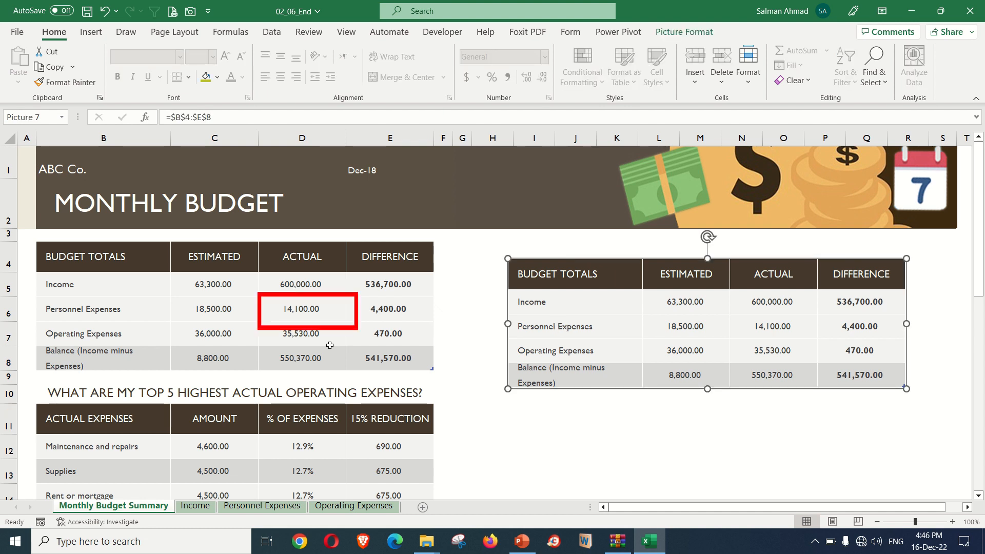
- Set the actual Personnel Expenses in cell D6 to 25000
click(294, 313)
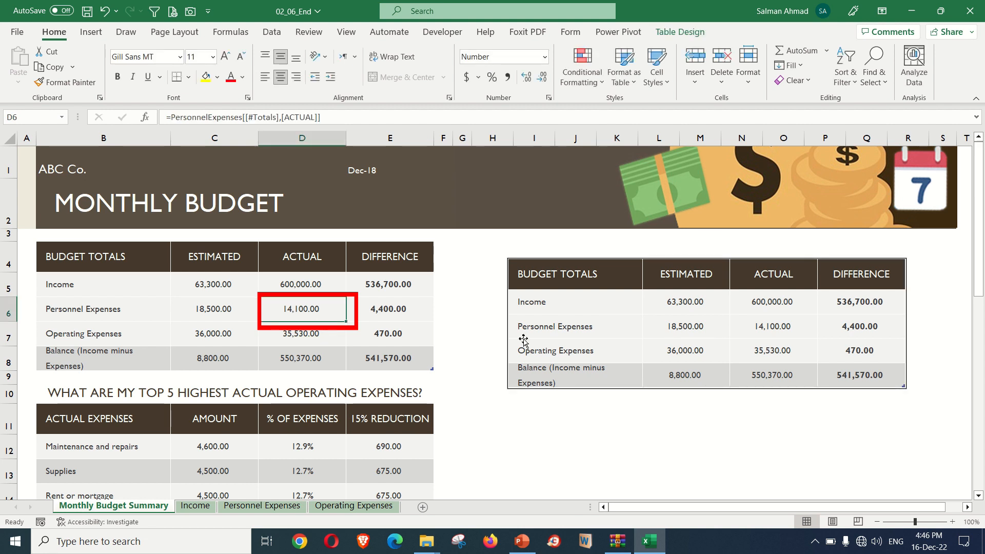
text(25000)
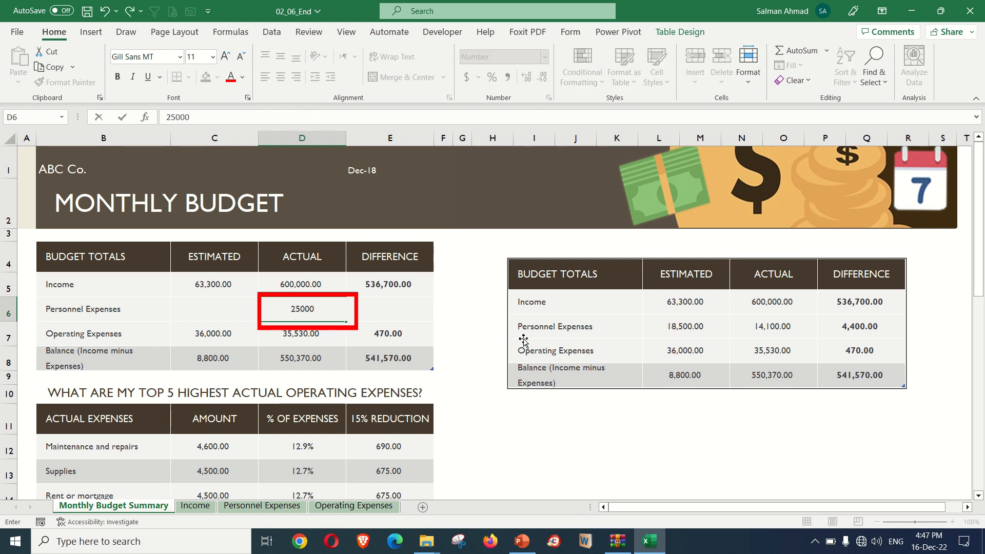
key(Return)
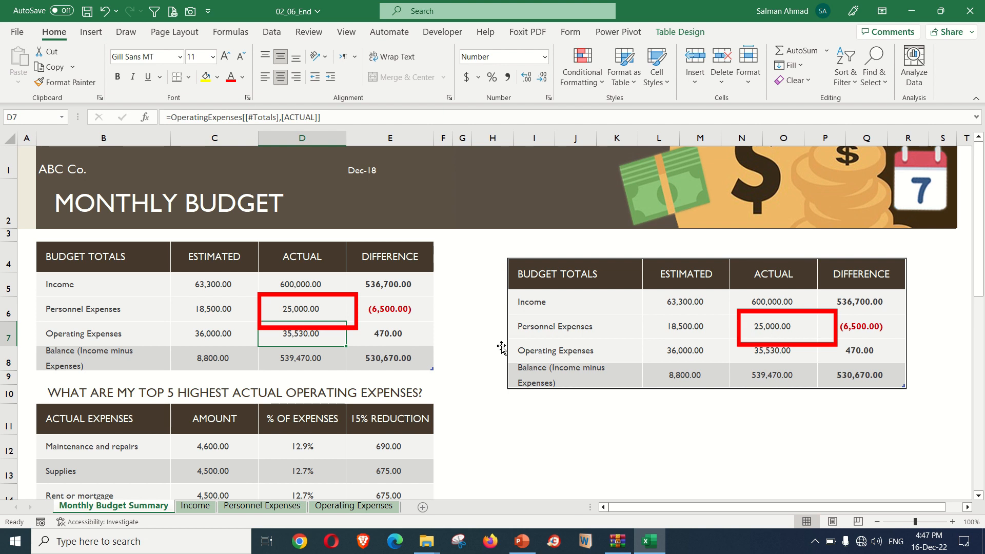
- Replace the actual Personnel Expenses in cell D6 with 35000
click(299, 312)
text(35000)
key(Return)
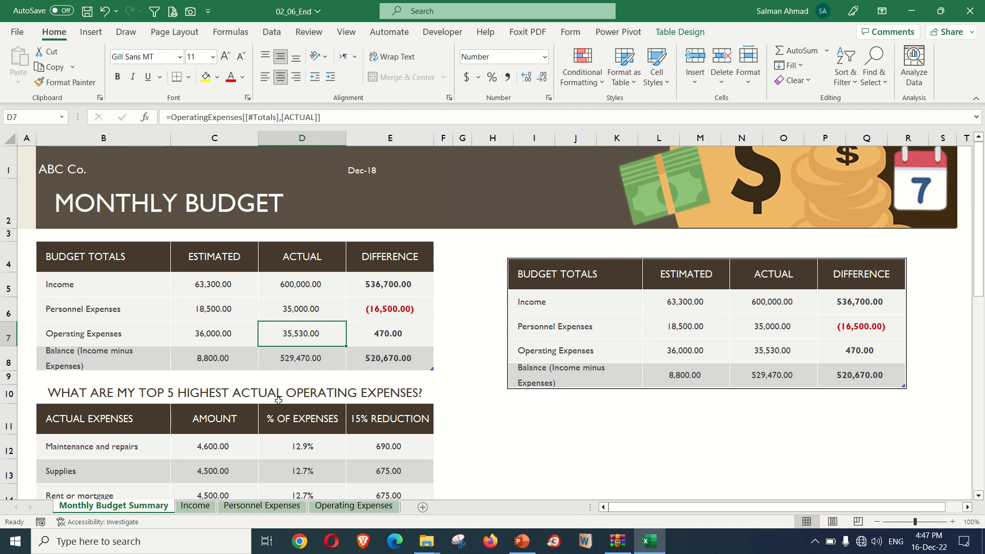
- Delete the linked picture from the summary sheet and add a new worksheet placed after Operating Expenses
click(614, 320)
key(Delete)
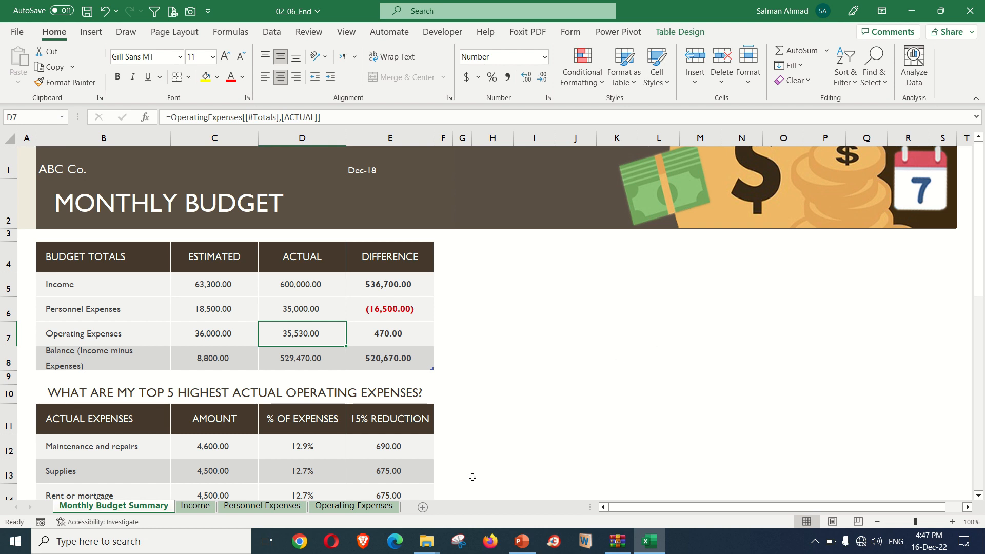
click(423, 508)
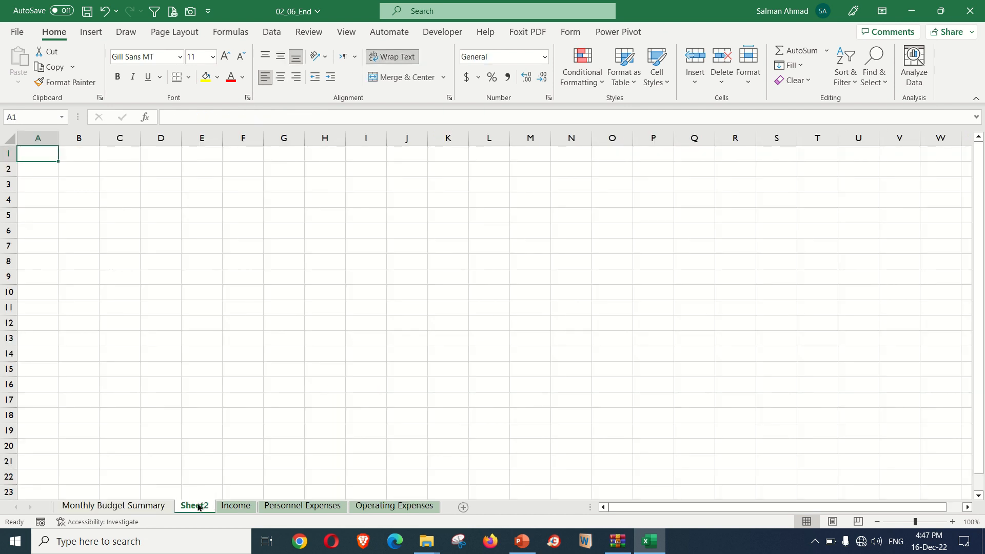
drag(198, 507, 444, 496)
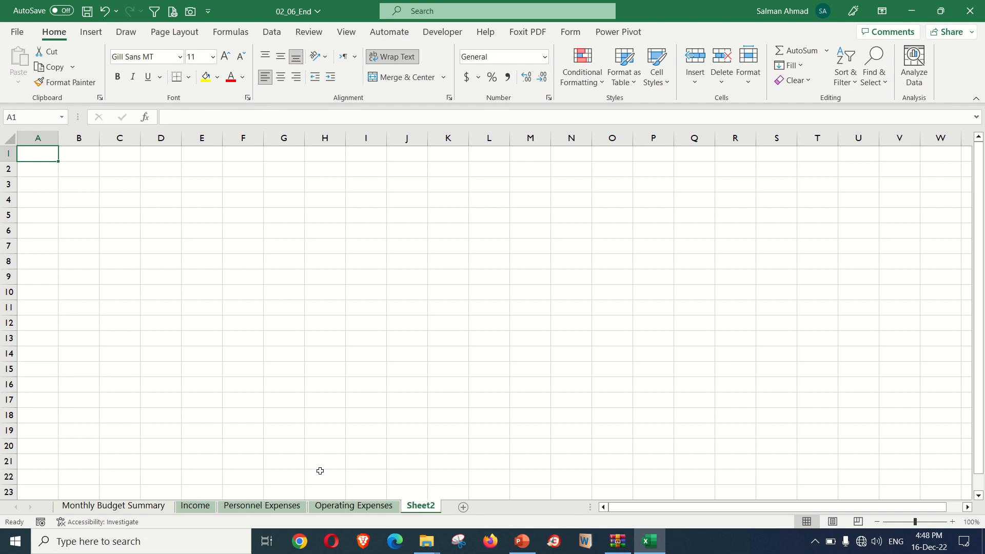
- Capture the Budget Totals table B4:E8 on Monthly Budget Summary with the Camera tool and place its linked picture at cell A1 of Sheet2
click(133, 512)
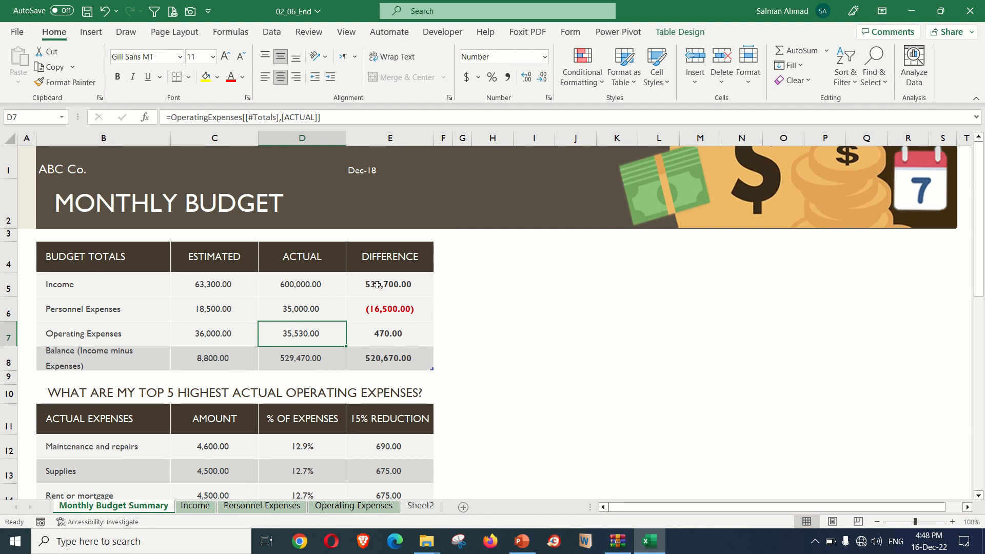
drag(112, 257, 376, 353)
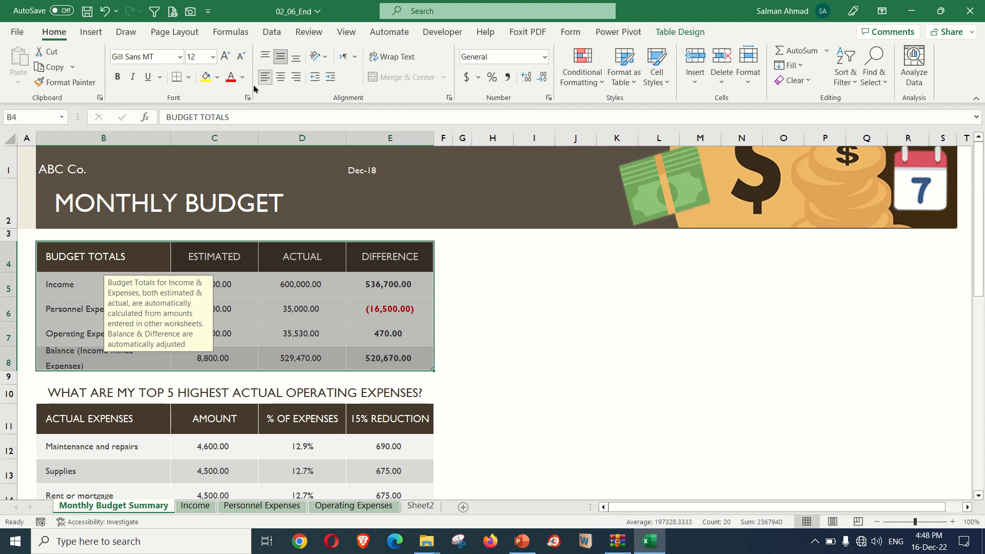
click(191, 13)
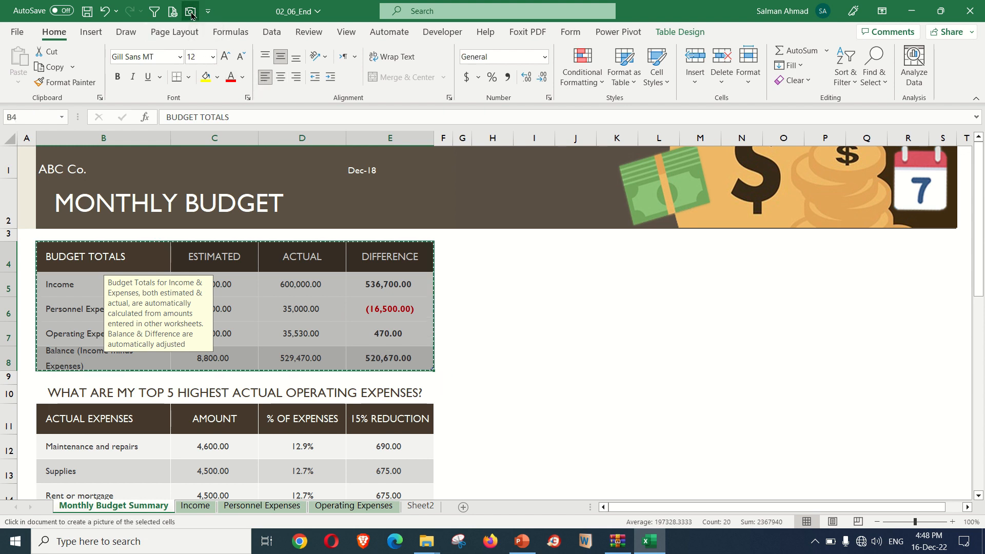
click(420, 506)
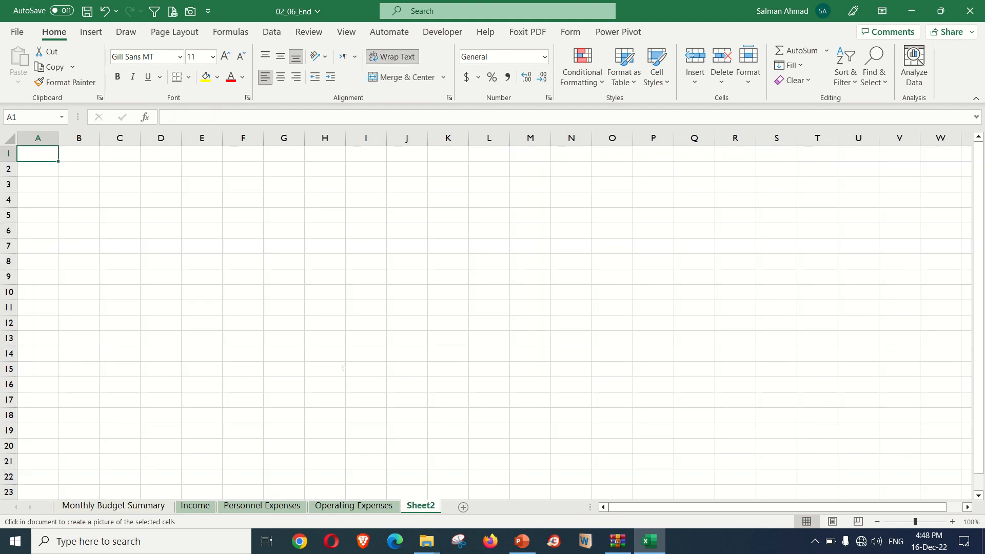
click(35, 153)
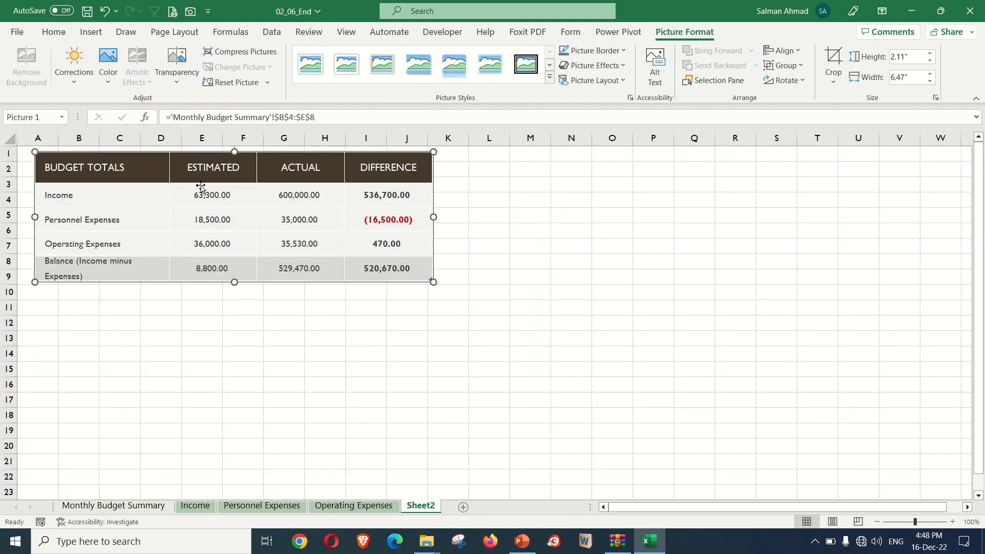
drag(193, 182, 186, 179)
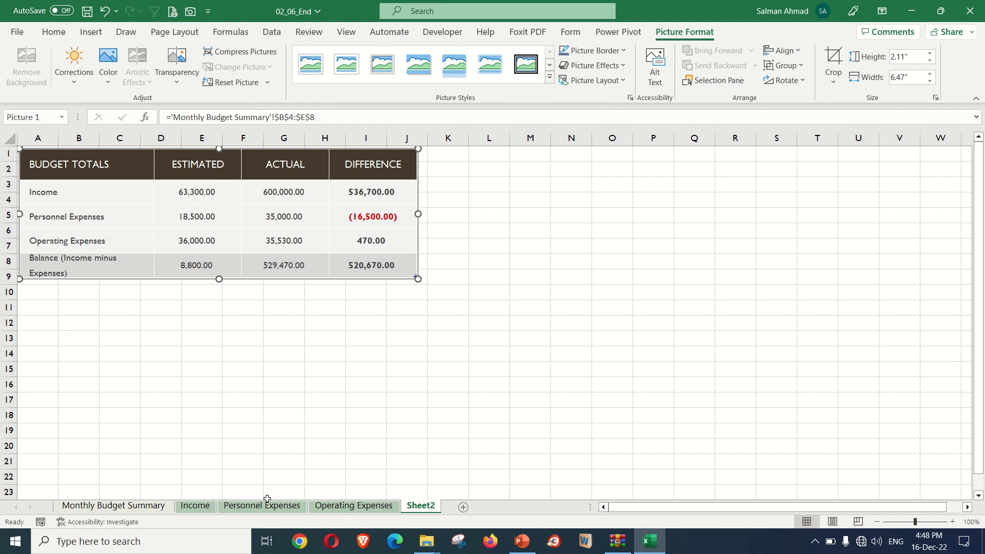
- Capture the top 5 operating expenses heading and table B10:E17 with the Camera tool and place the linked picture on Sheet2 near column M
click(200, 506)
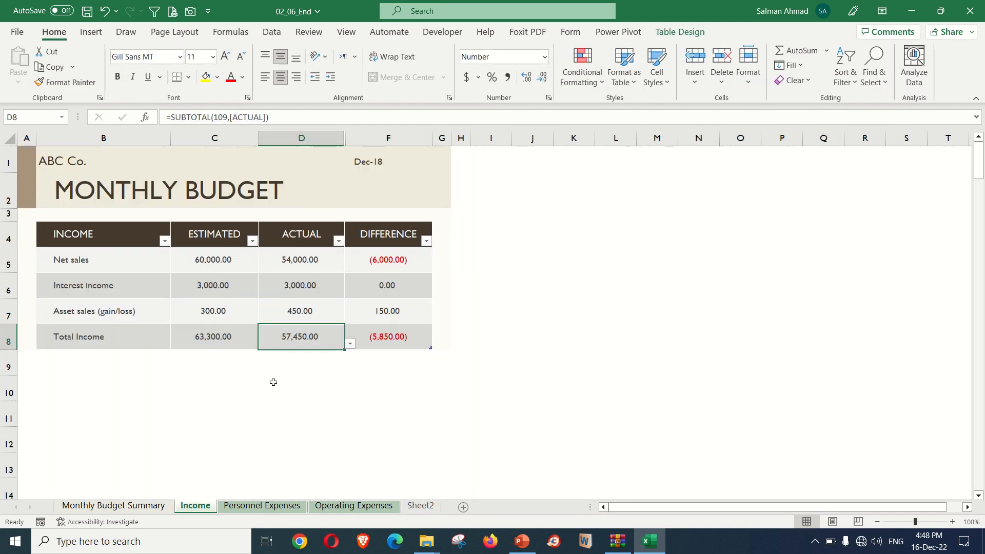
click(151, 506)
scroll(255, 358, down, 3)
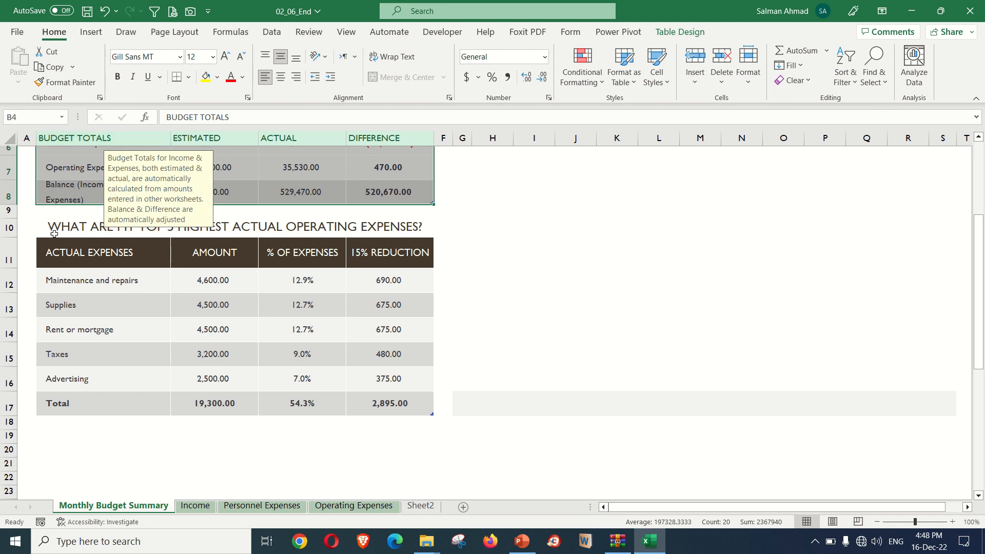
drag(54, 229, 161, 394)
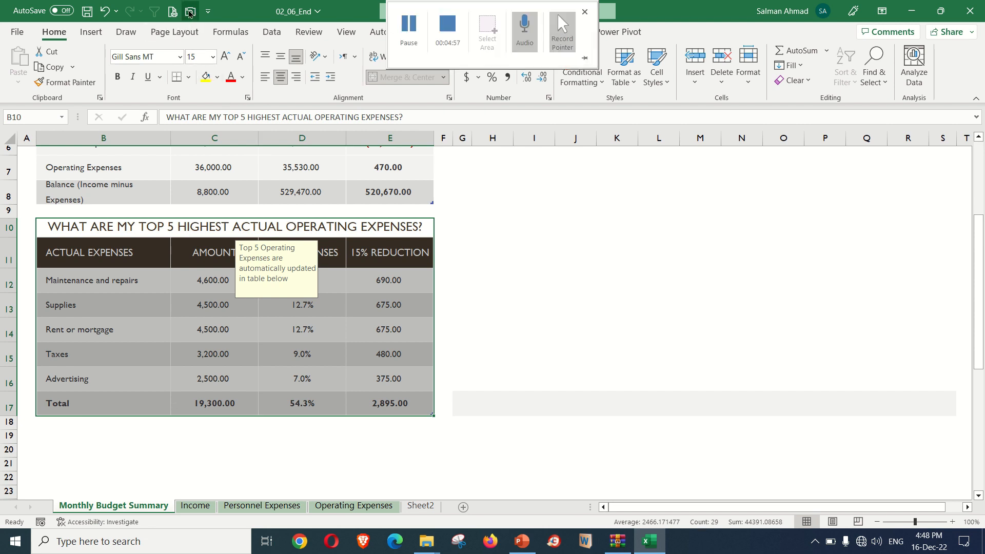
click(189, 13)
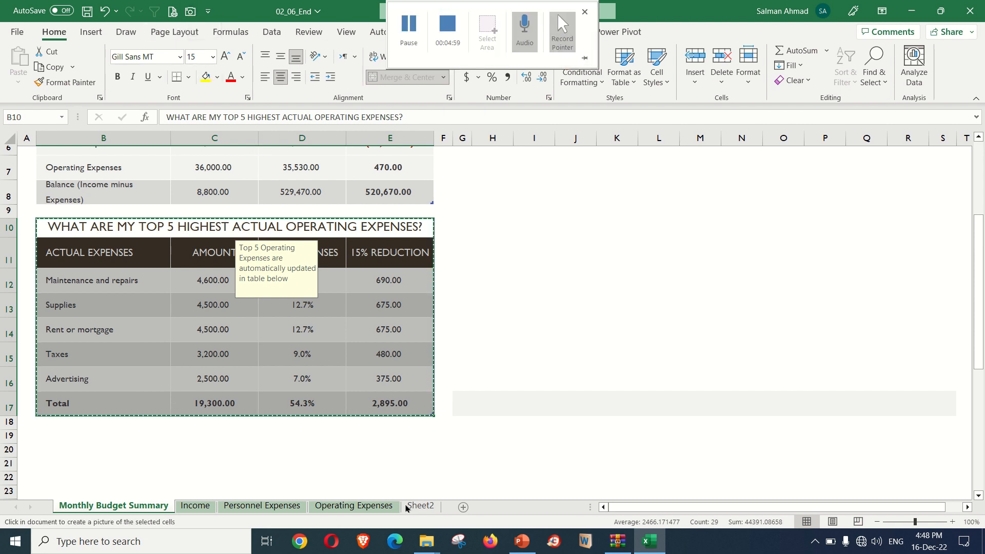
click(419, 506)
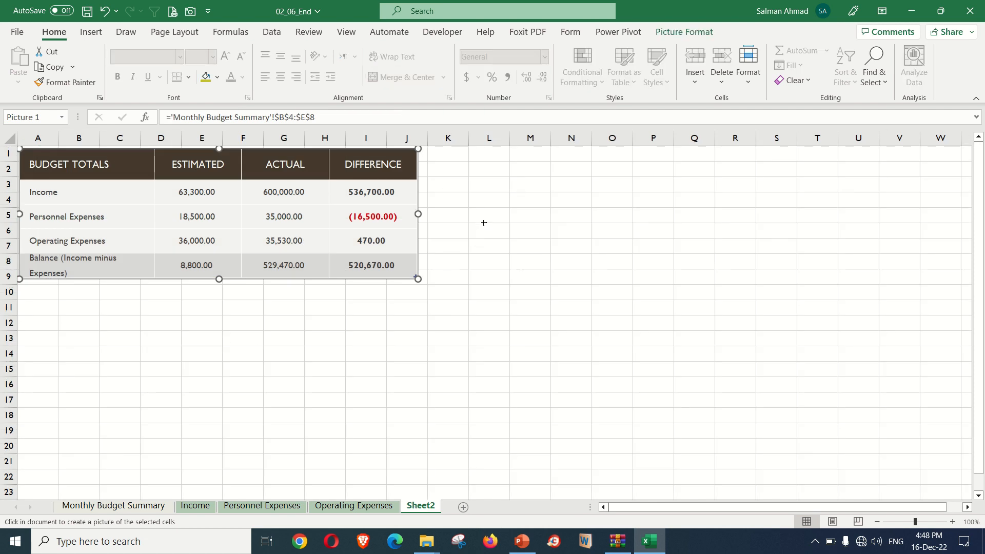
click(578, 155)
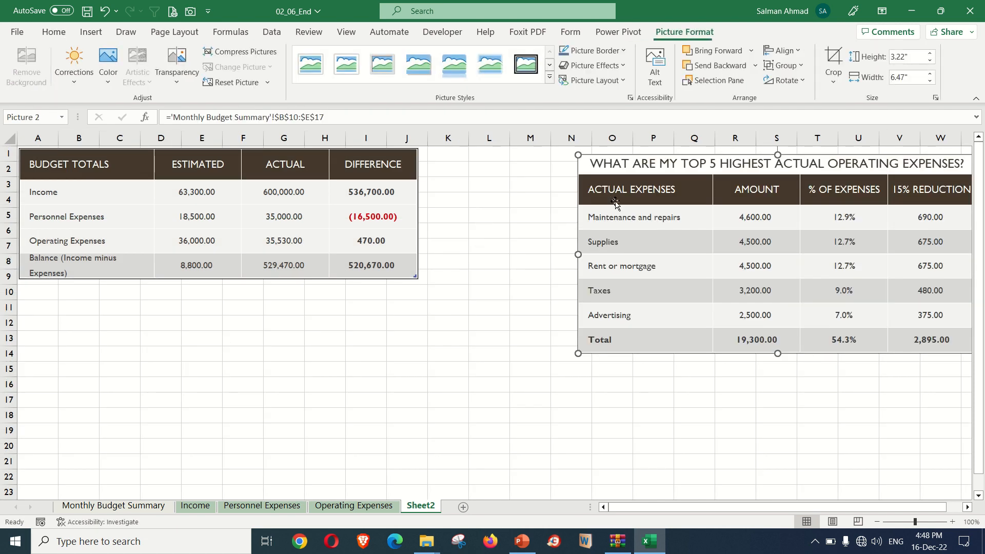
drag(615, 178, 582, 204)
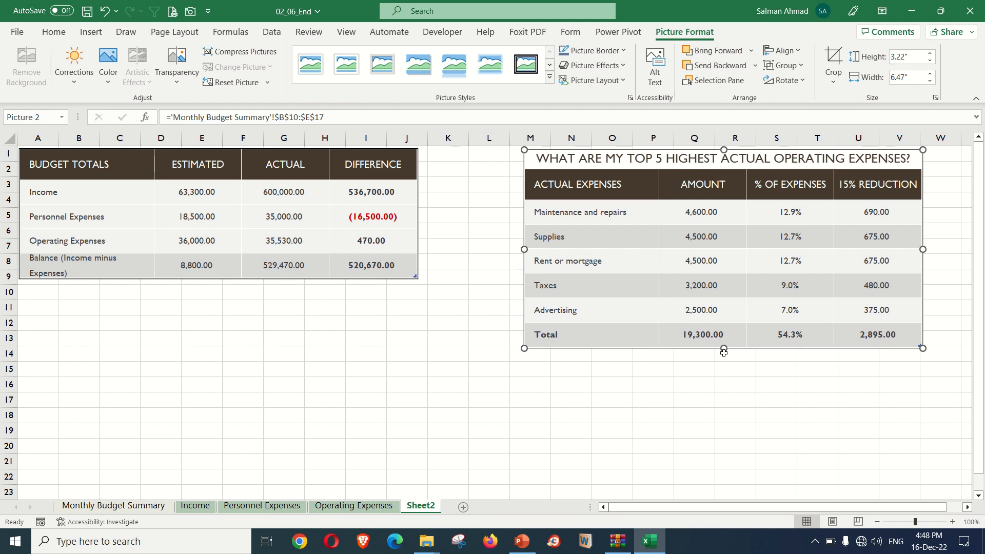
- Stretch the linked picture of the top 5 operating expenses on Sheet2 downward to a height of 3.63"
drag(724, 348, 725, 379)
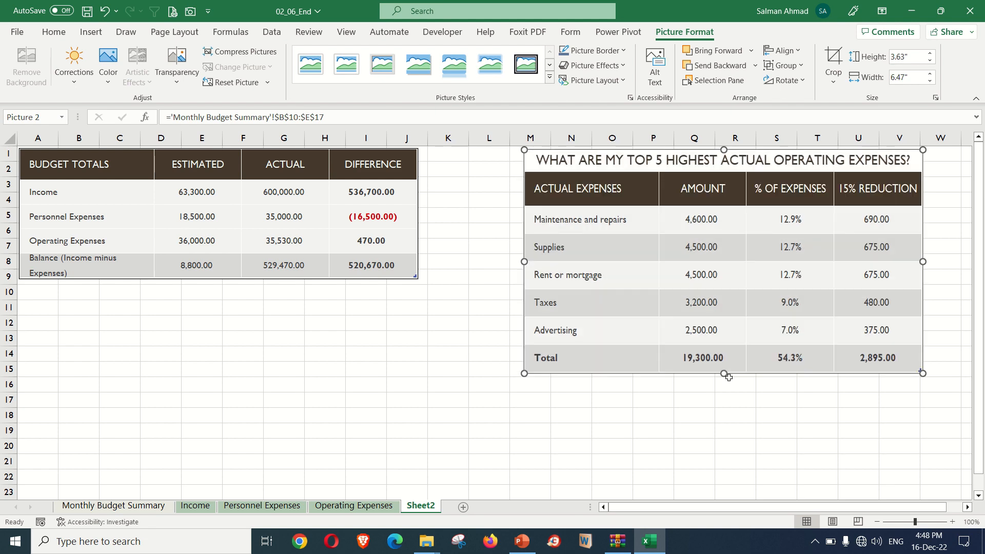
- Capture range B1:F25 on the Operating Expenses sheet with the Camera tool and place its linked picture on Sheet2 at cell A13
click(261, 506)
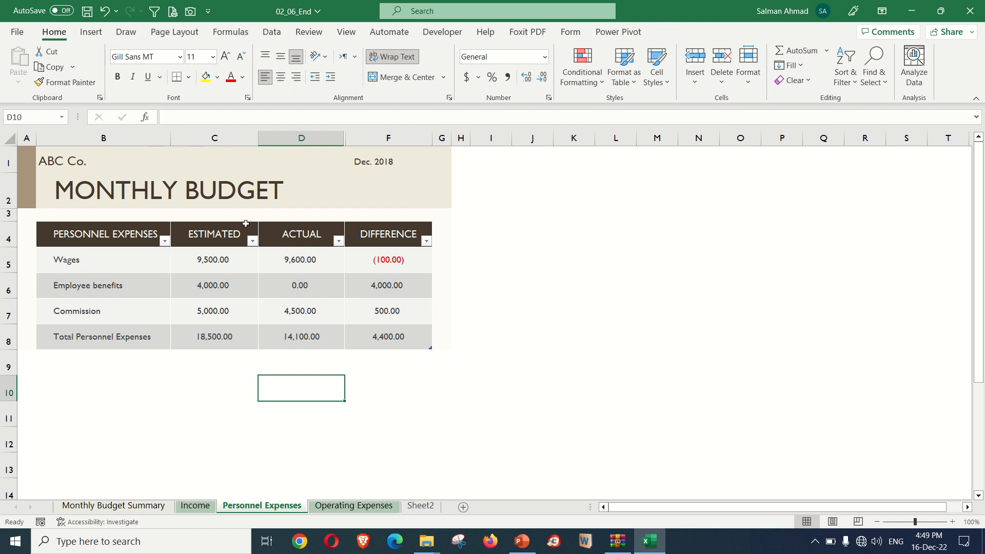
click(350, 506)
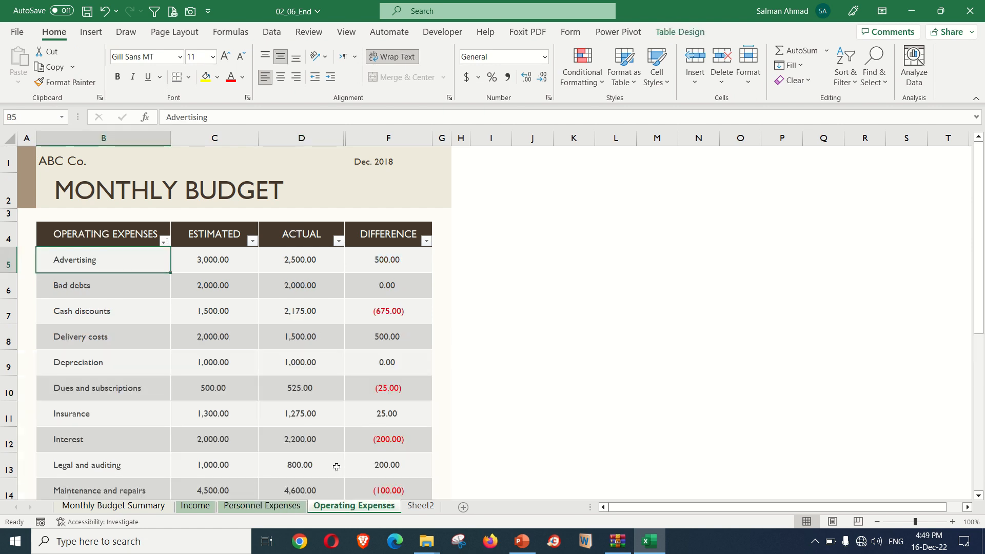
scroll(322, 368, down, 2)
scroll(323, 368, down, 3)
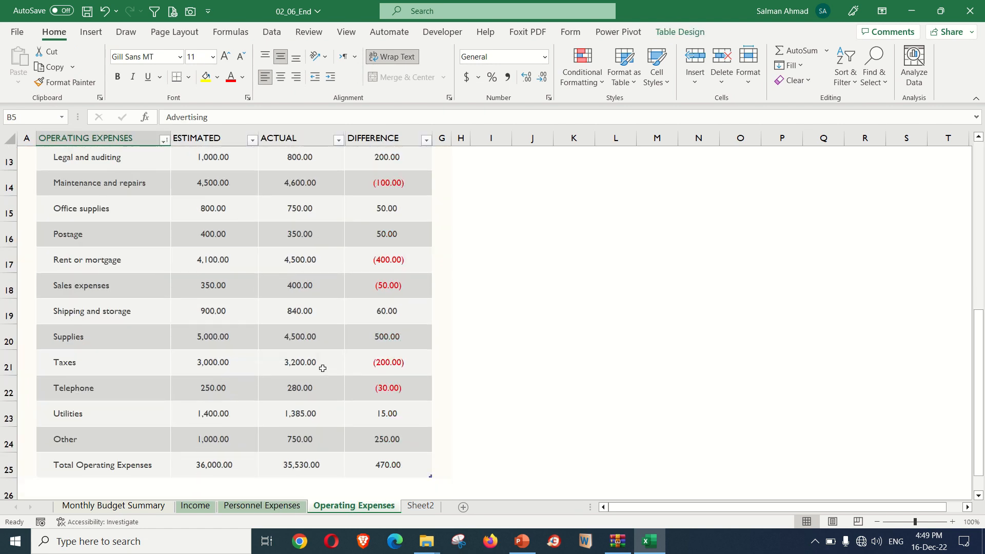
scroll(323, 369, up, 4)
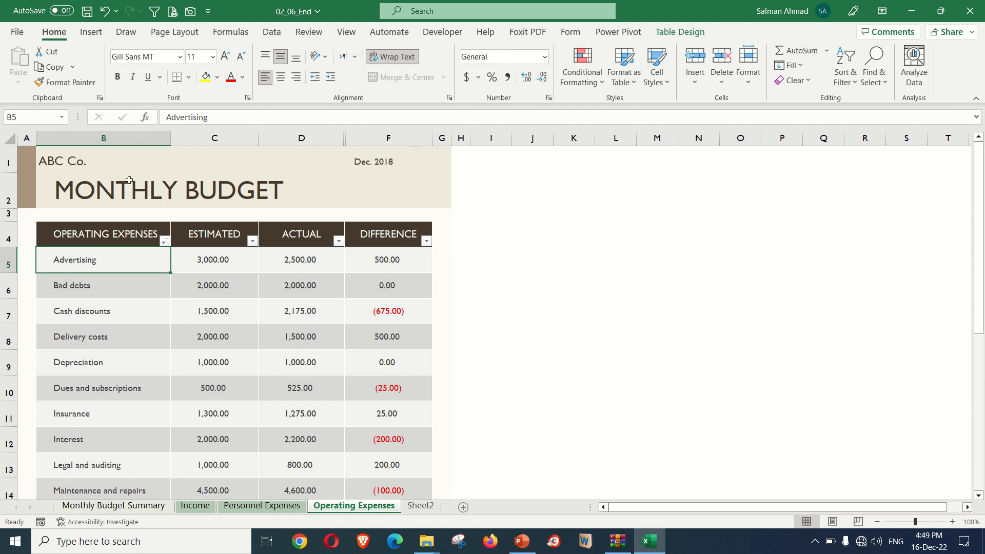
drag(56, 164, 387, 440)
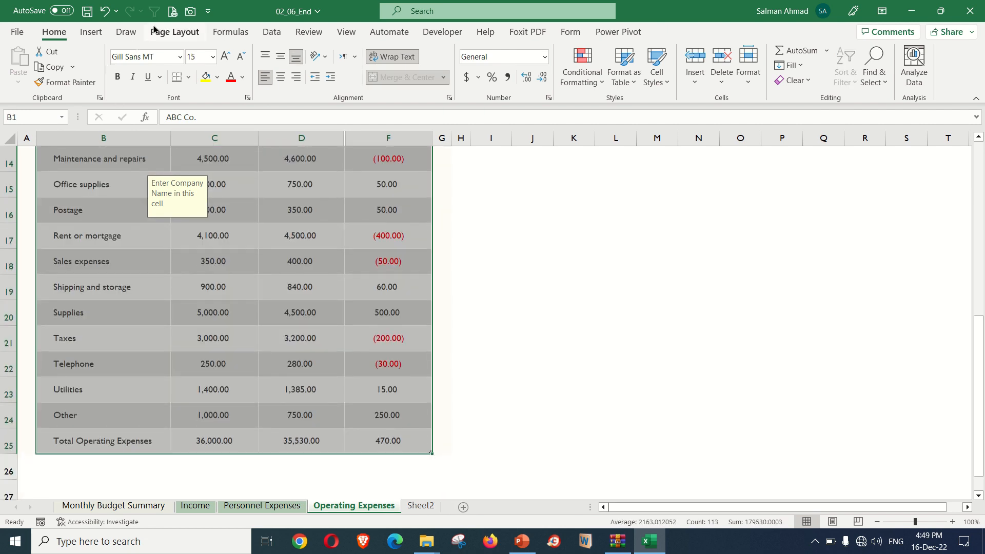
click(191, 11)
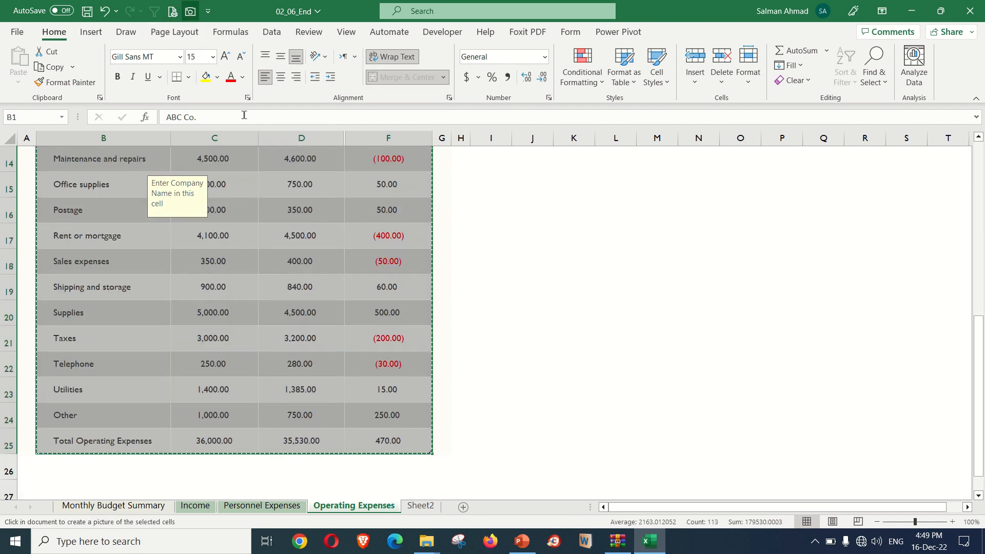
click(420, 506)
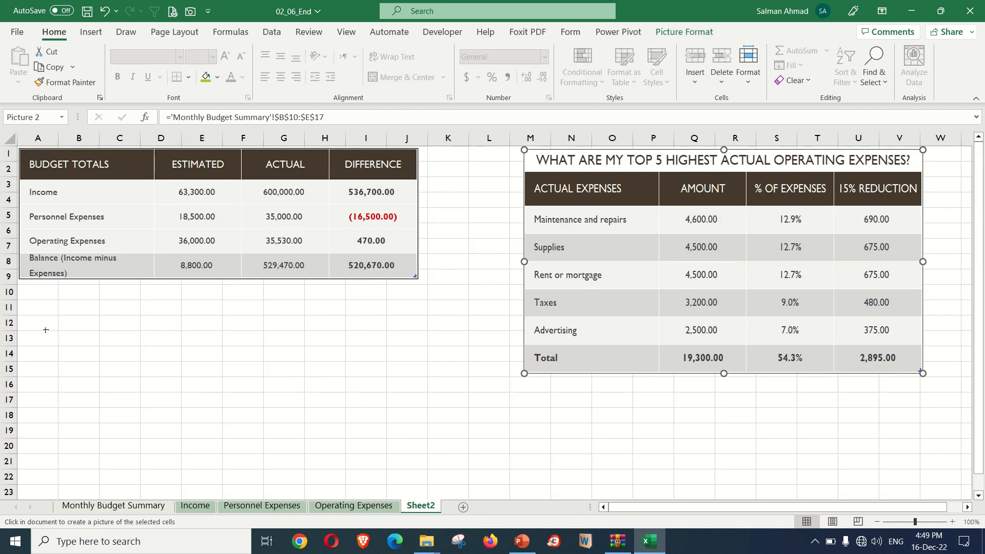
click(43, 336)
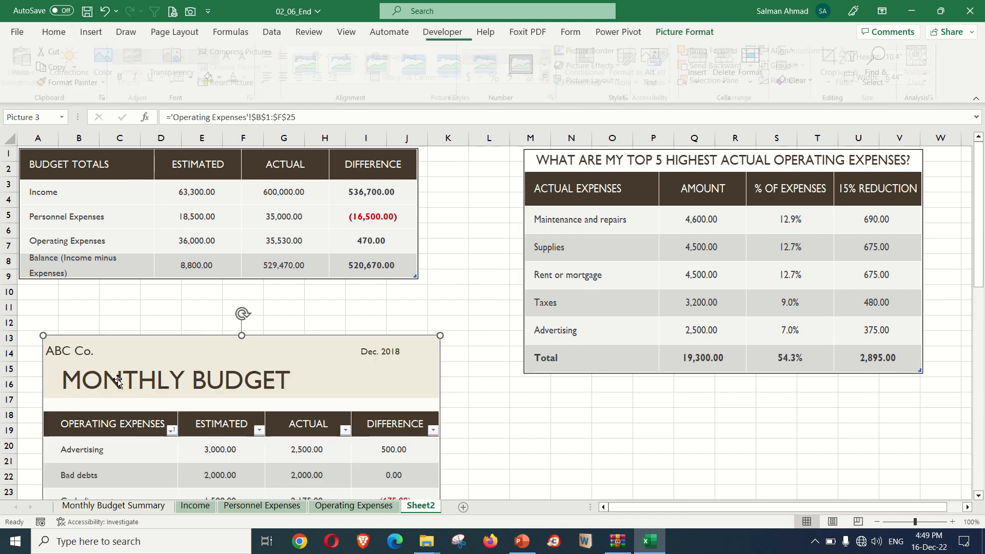
- Move the Operating Expenses linked picture up to row 10, directly beneath the Budget Totals picture
scroll(465, 355, down, 3)
scroll(465, 355, down, 2)
scroll(464, 356, up, 5)
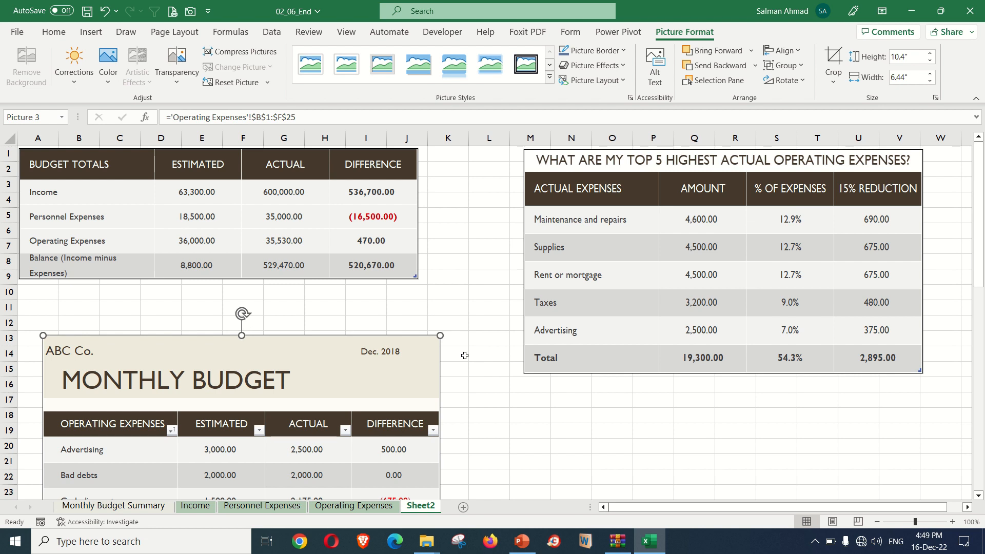
drag(321, 361, 304, 314)
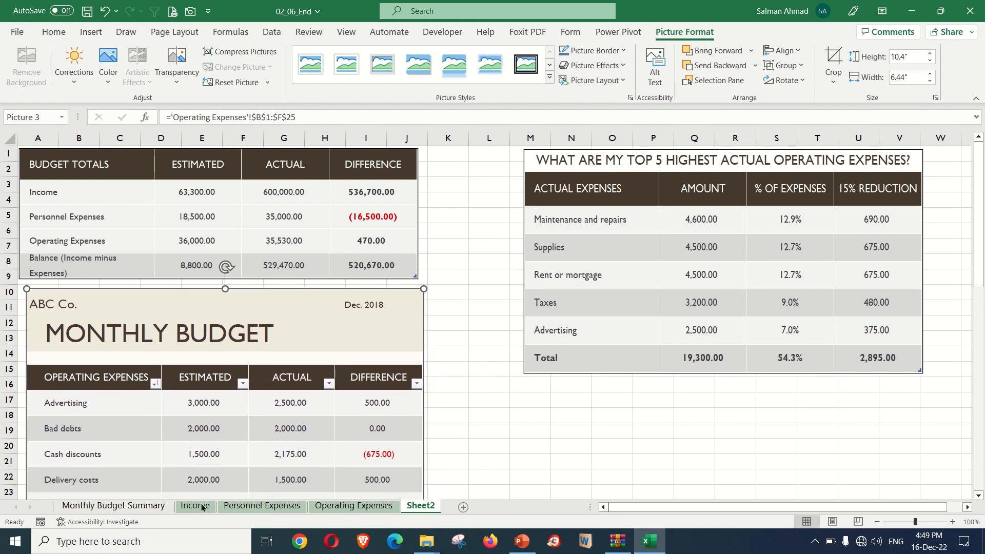
- Look through the Income, Personnel Expenses and Operating Expenses source sheets and return to Sheet2
click(200, 506)
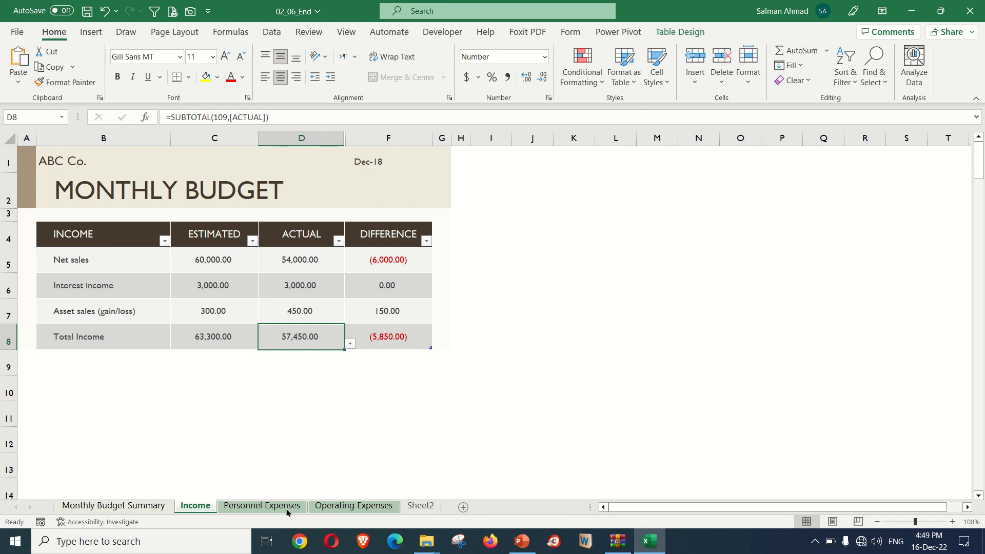
click(288, 508)
click(360, 505)
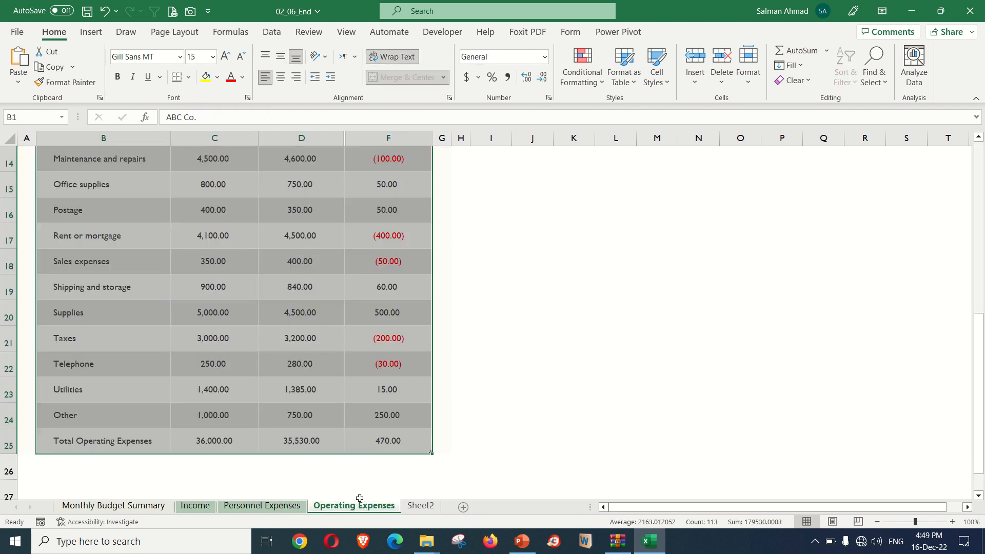
click(421, 507)
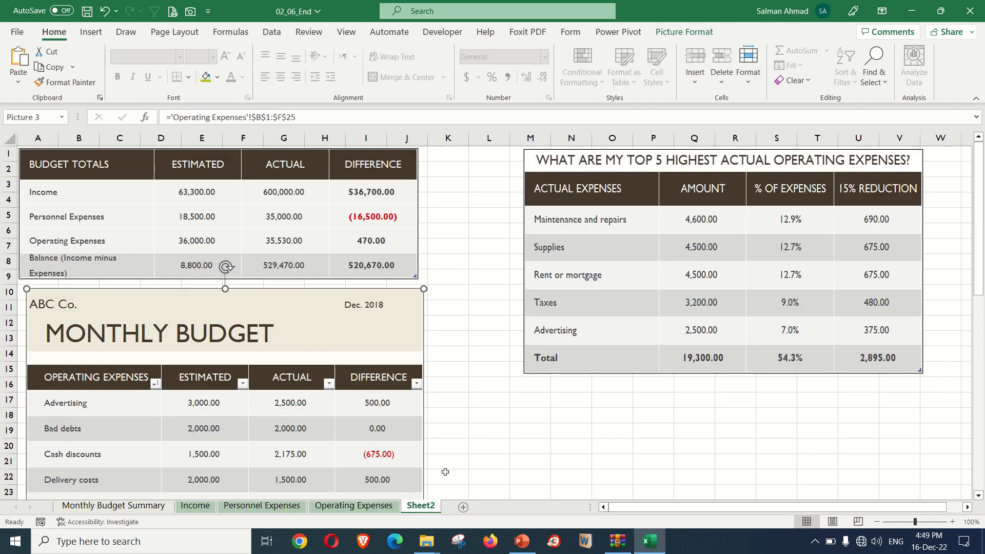